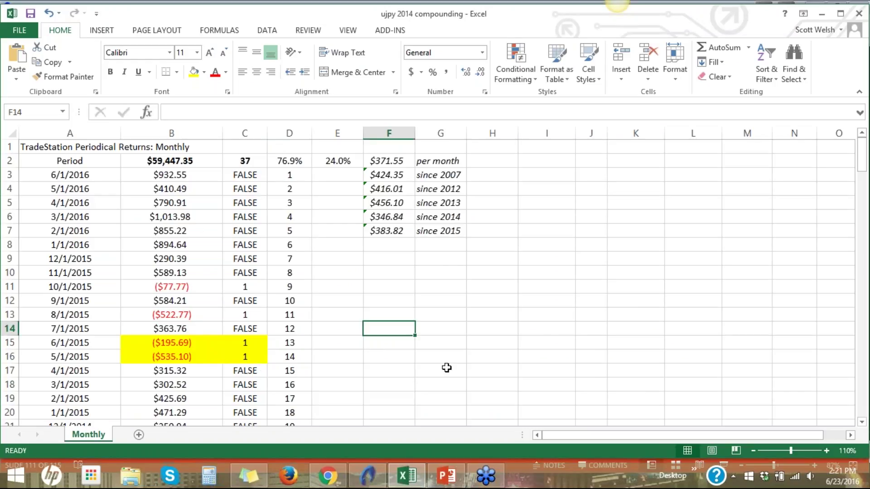
Examine the monthly returns in B3:B10, from 6/1/2016 back to 11/1/2015, individually and as a selected range.
click(185, 176)
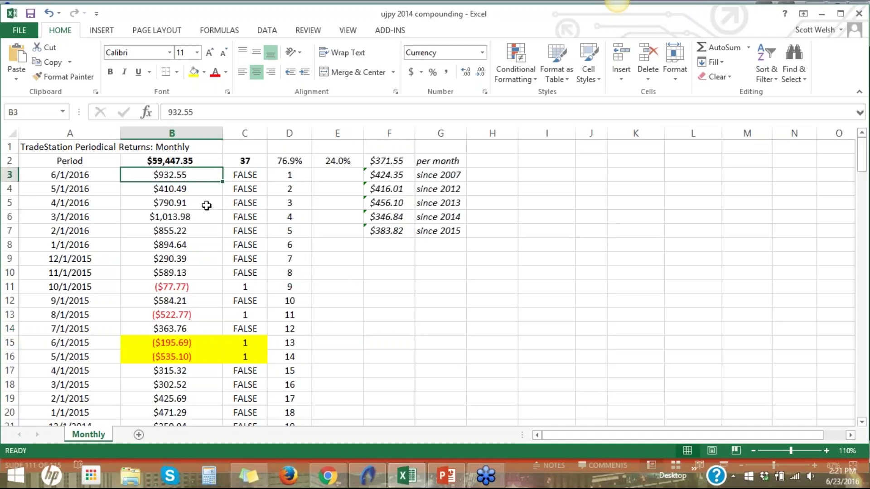
key(Down)
key(Down)
key(Down)
key(Down)
key(Down)
key(Down)
key(Down)
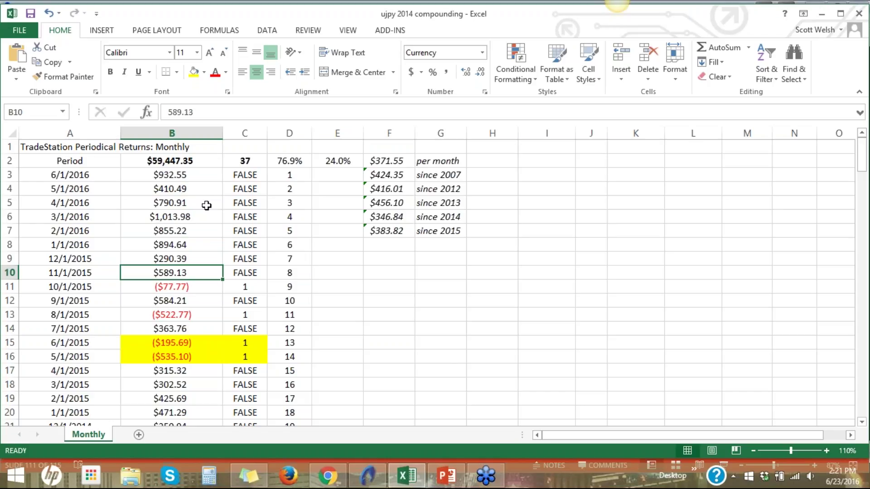
key(Up)
key(Up)
key(Up)
key(Up)
key(Up)
key(Up)
key(Up)
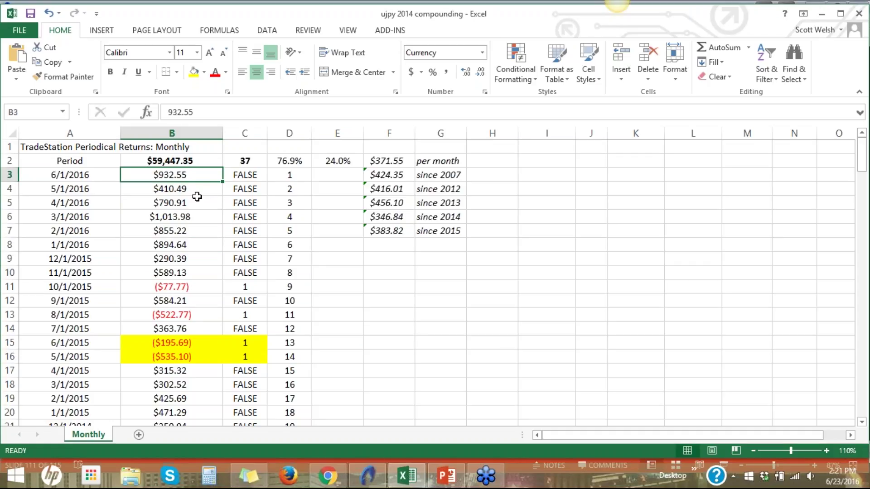
drag(183, 173, 210, 269)
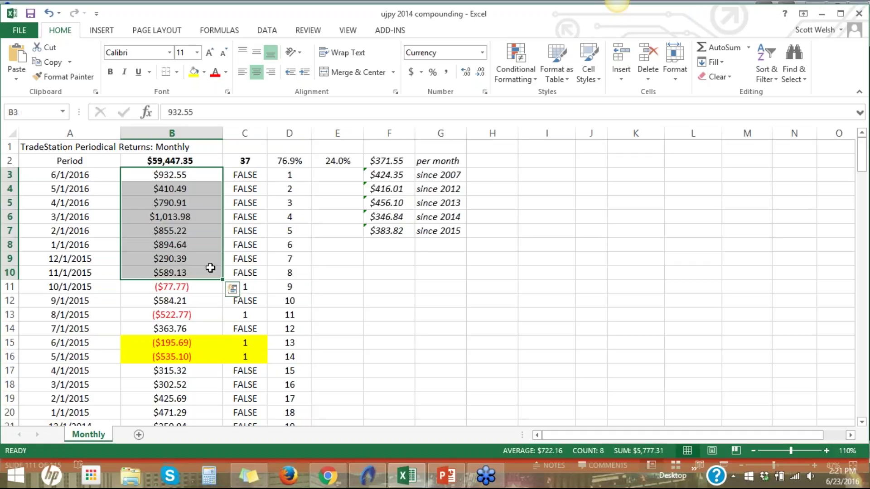
click(330, 317)
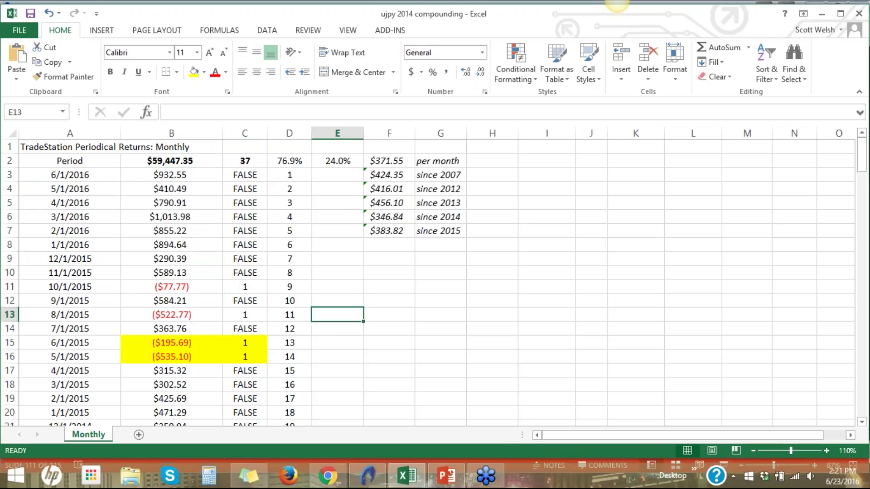
Examine the yellow-highlighted losing periods, from May–June 2015 in B15:B16 back to August–October 2011 in rows 59 to 61.
drag(186, 342, 190, 354)
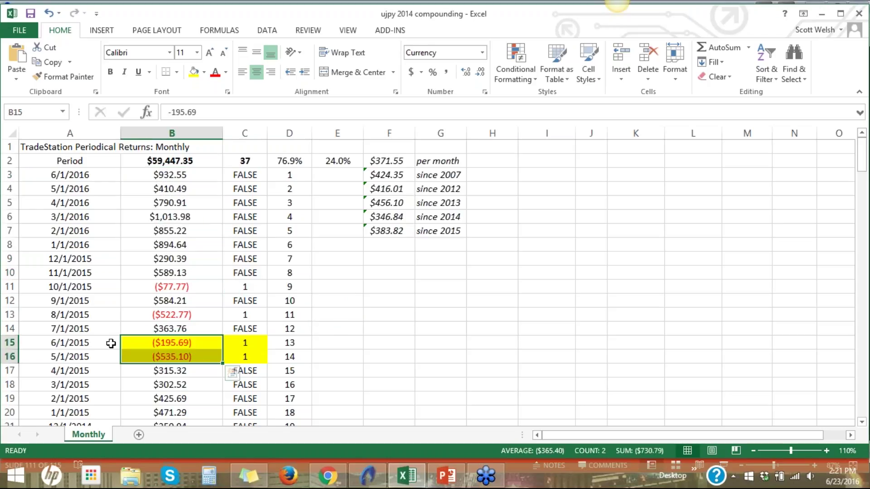
scroll(449, 365, down, 5)
scroll(448, 365, up, 2)
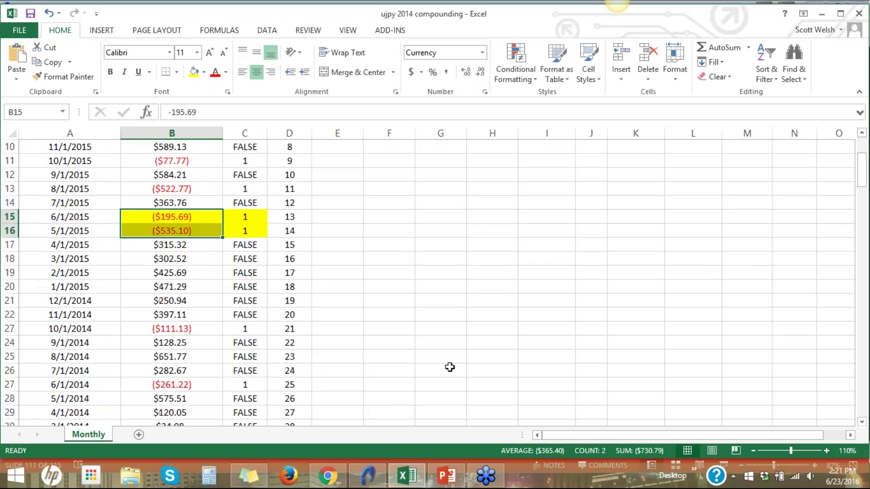
scroll(449, 367, down, 10)
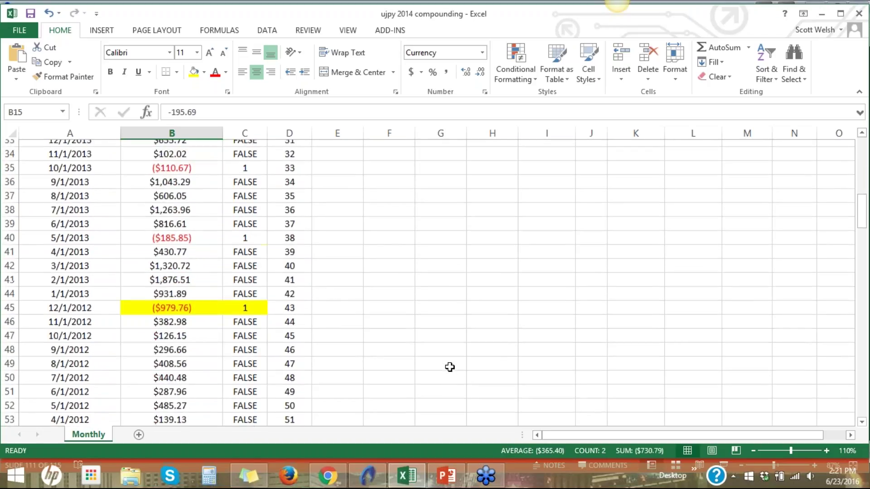
scroll(449, 367, down, 3)
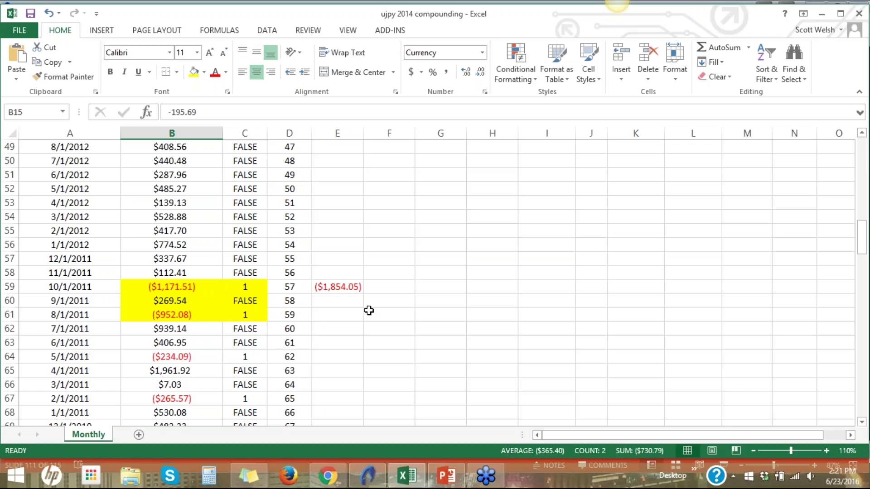
scroll(385, 327, up, 9)
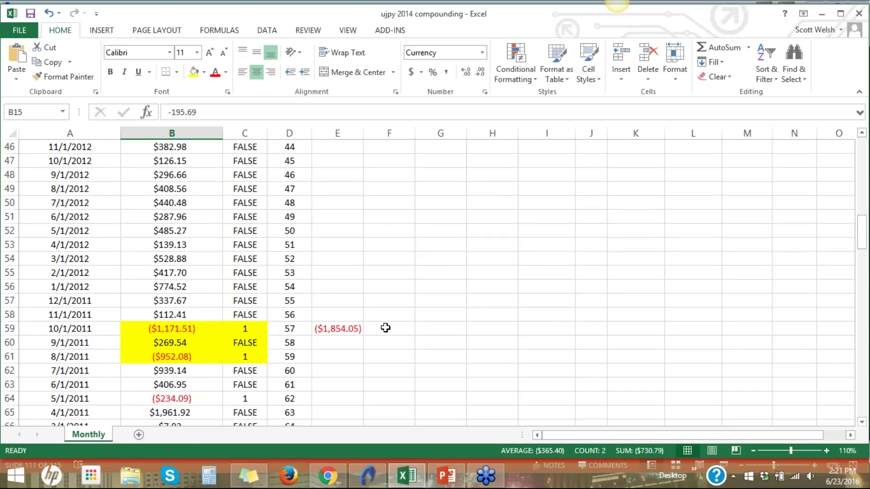
scroll(385, 328, up, 7)
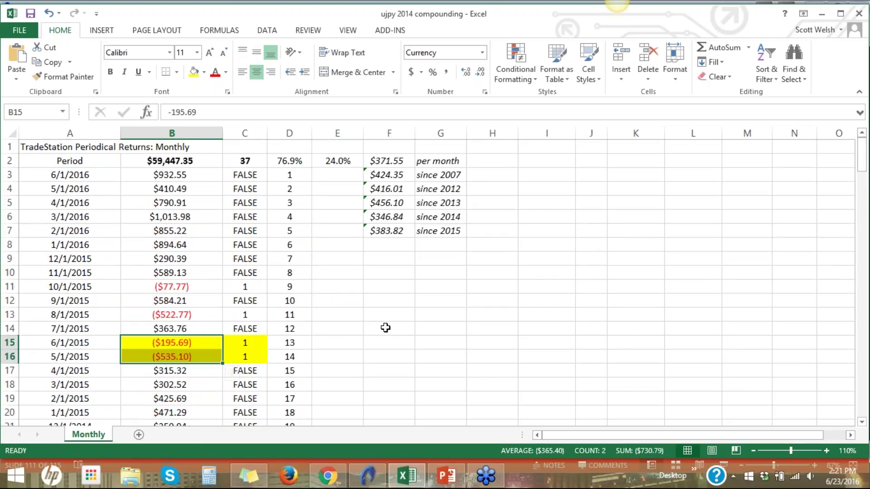
Check the overall per-month average formula in F2 against the month numbering at the end of the data in row 162.
click(383, 161)
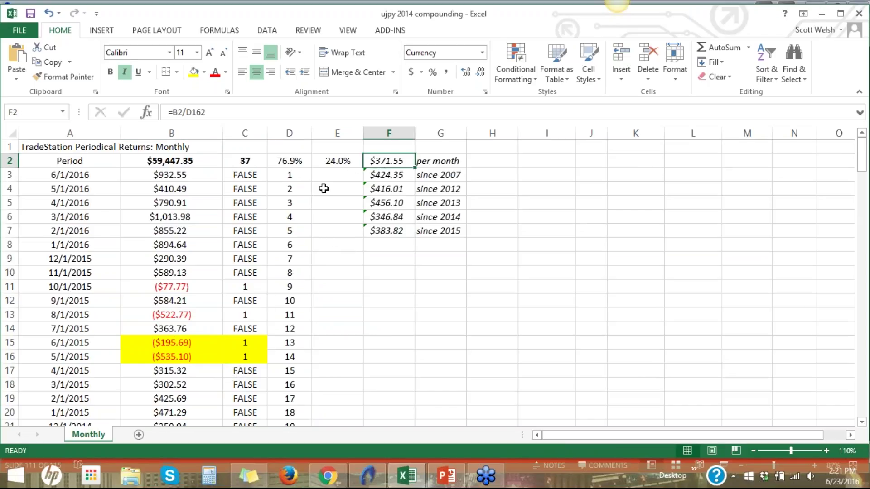
scroll(303, 182, down, 20)
scroll(304, 181, down, 18)
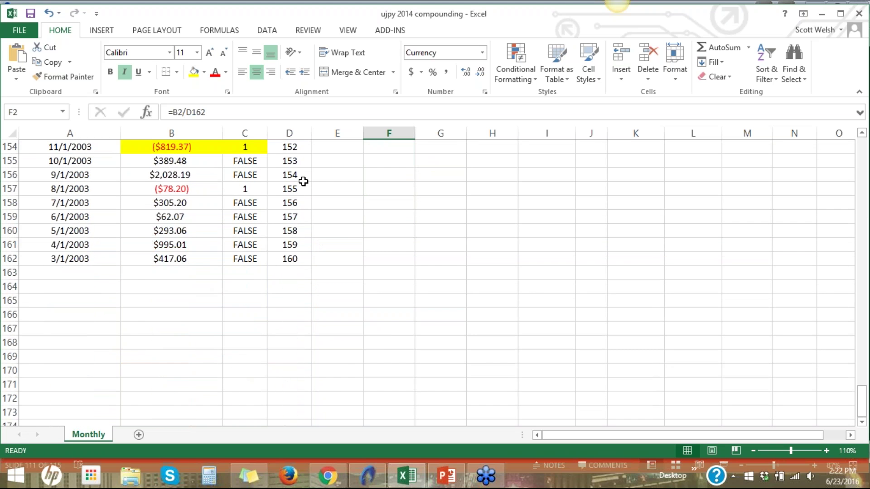
scroll(303, 178, up, 1)
scroll(303, 261, up, 20)
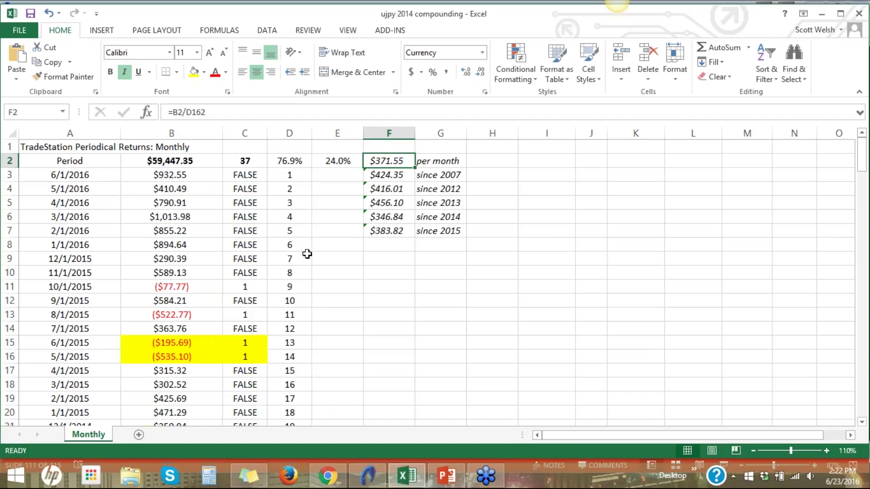
Inspect the formulas for the averages since 2015 in F7 and since 2014 in F6, and the percentage in E2.
click(397, 232)
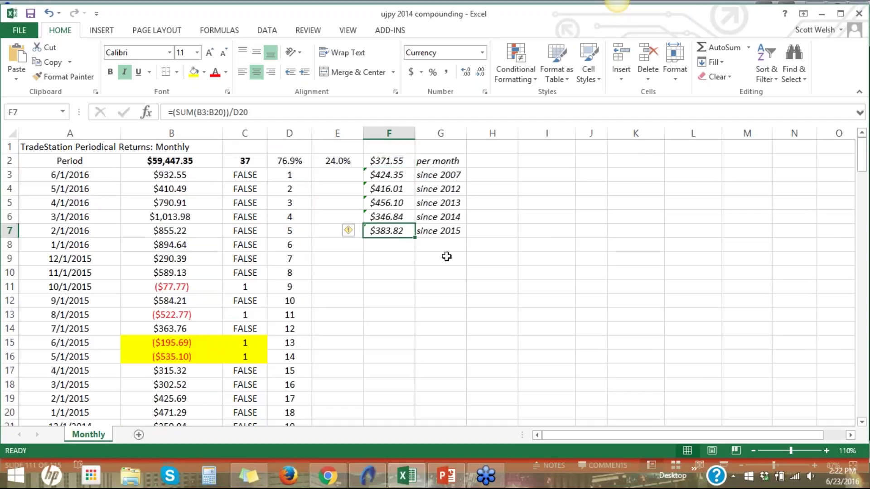
click(388, 217)
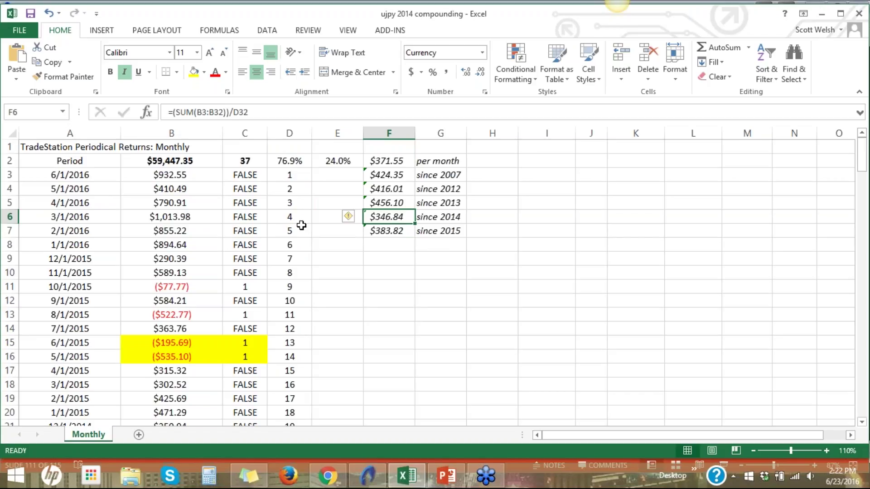
click(335, 163)
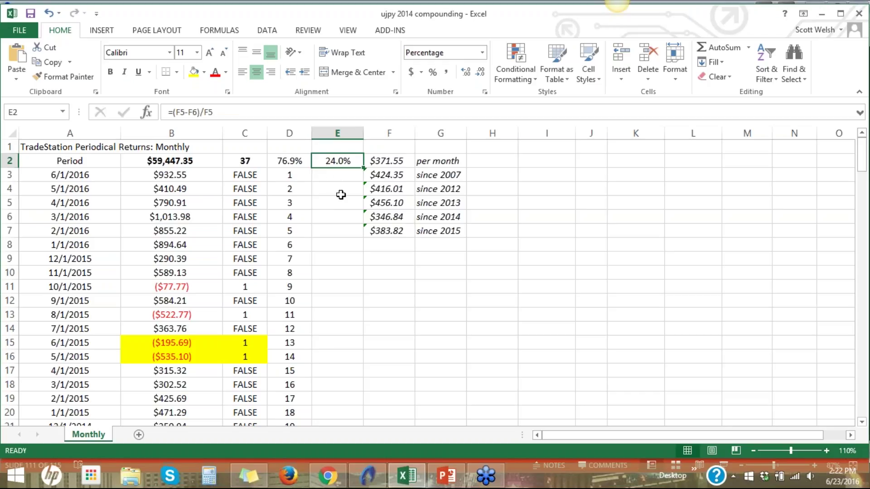
Compare the monthly averages since 2013 in F5 and since 2014 in F6 with the deviation percentage in E2.
click(400, 206)
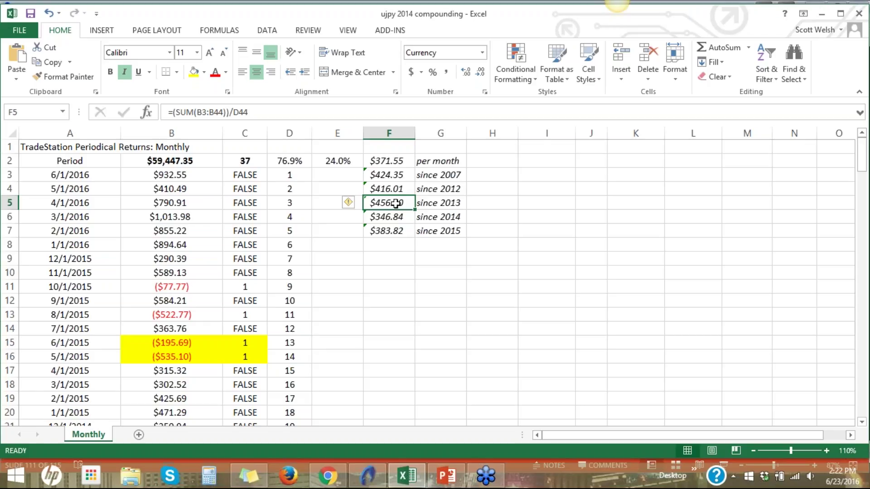
click(402, 217)
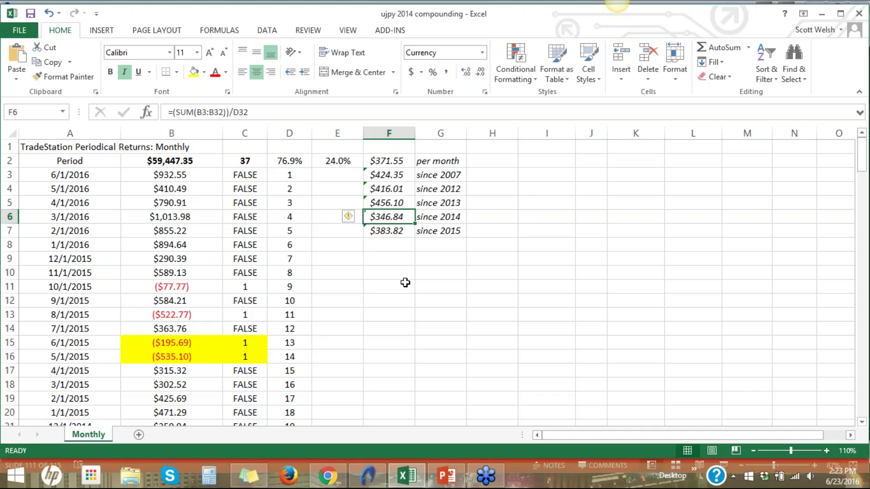
click(395, 204)
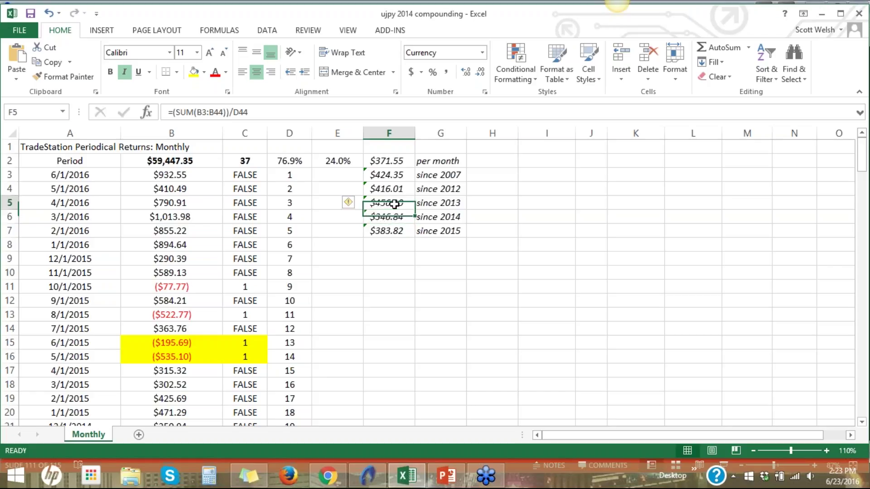
click(400, 219)
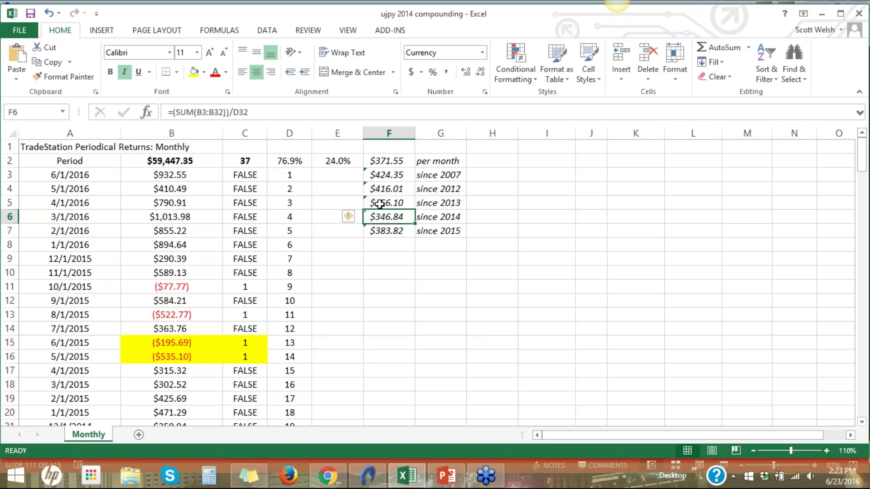
click(348, 162)
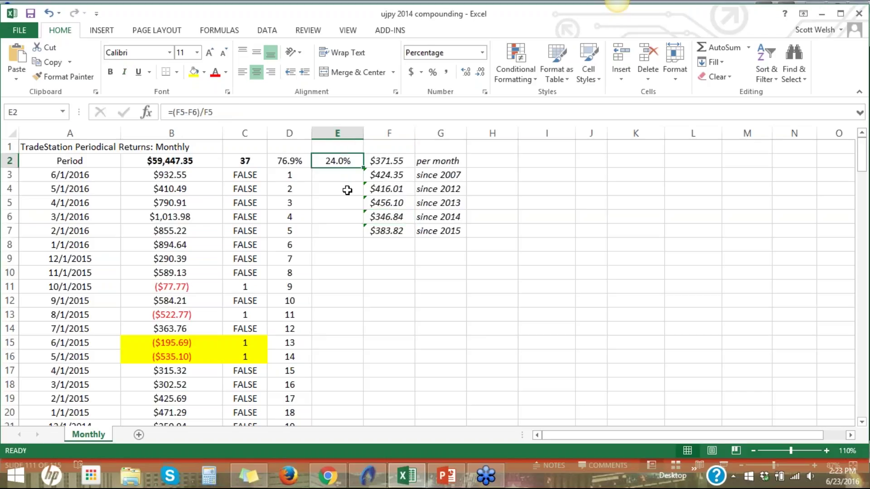
click(393, 204)
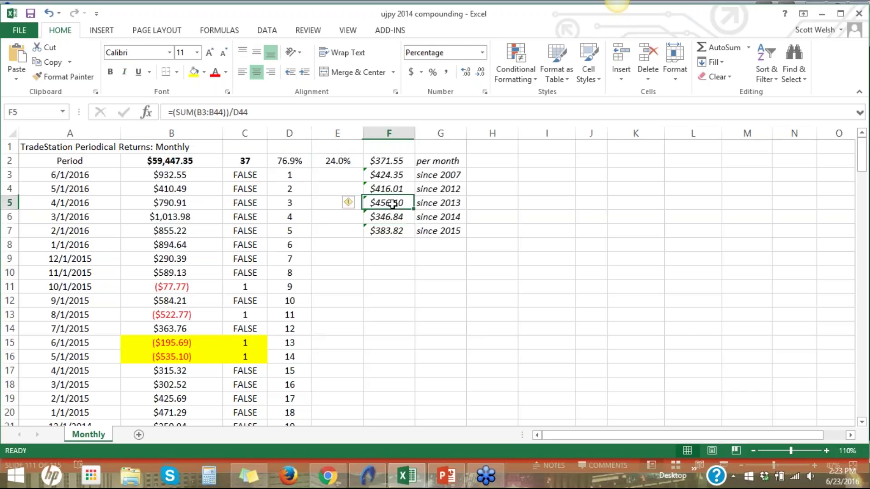
click(388, 217)
click(388, 202)
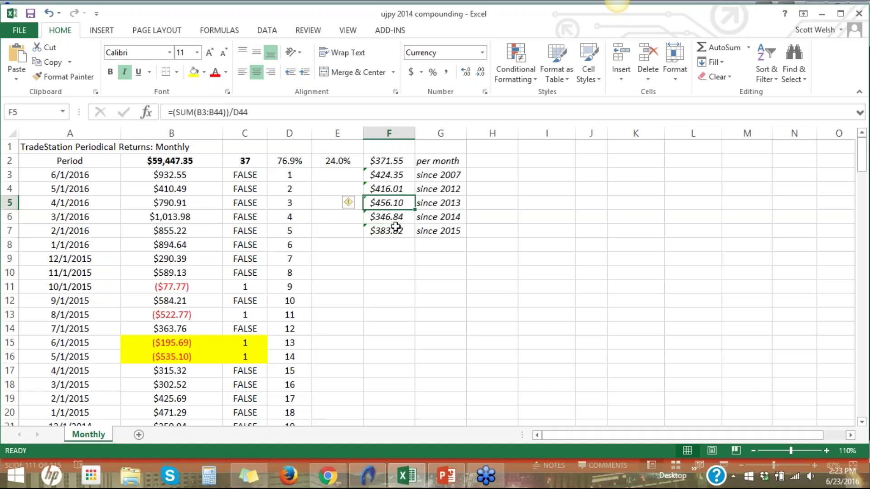
click(339, 162)
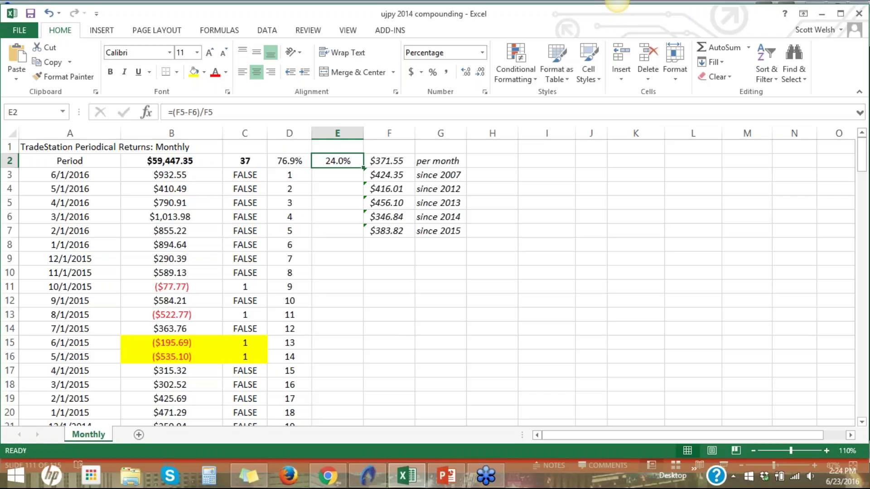
Switch to the Trade A Robot Course presentation in PowerPoint.
click(446, 476)
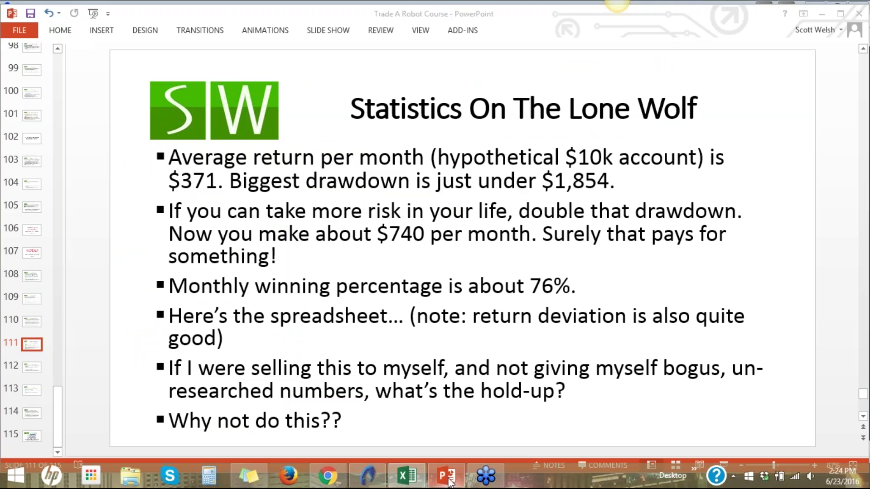